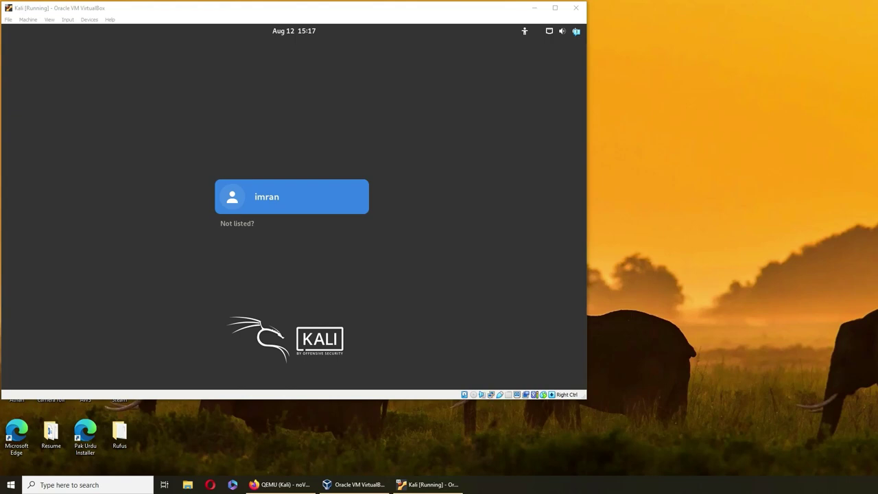
Select the user account tile on the GDM login screen to begin logging in
click(362, 198)
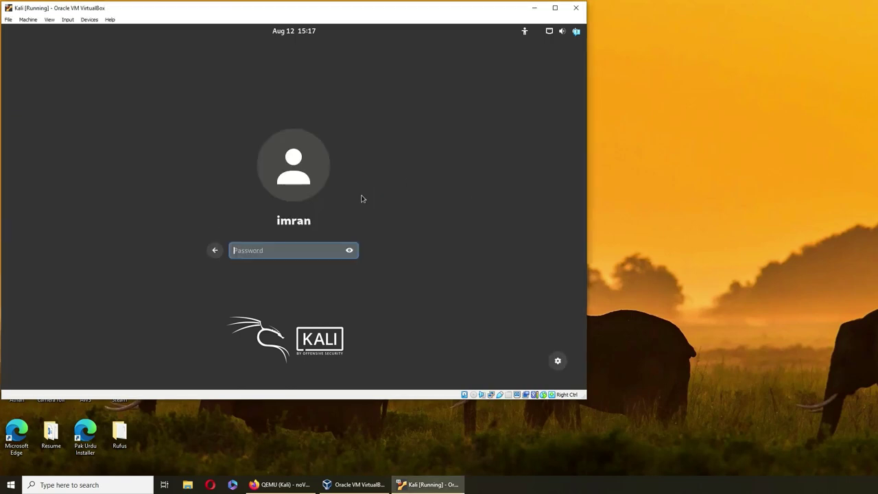
text(**********)
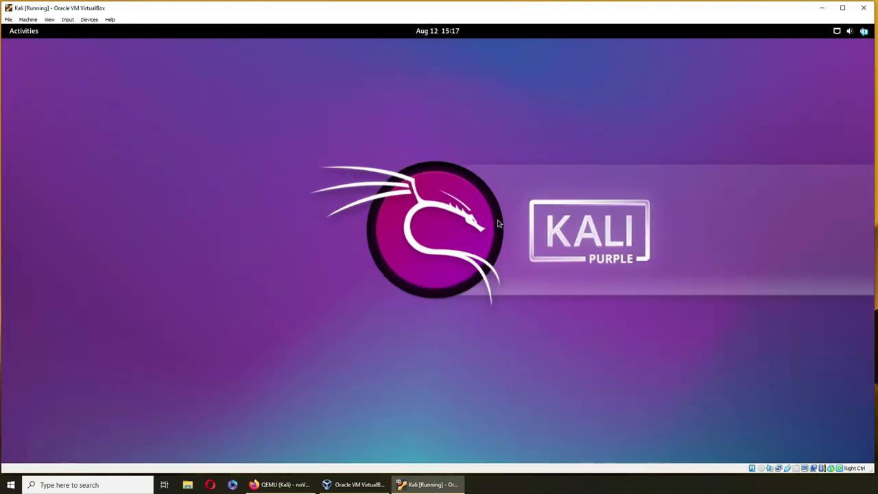
click(26, 32)
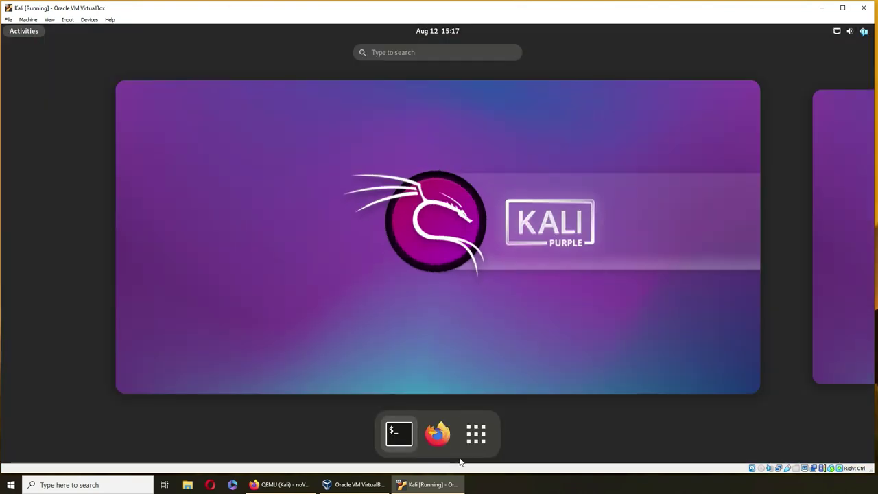
click(476, 433)
scroll(545, 320, down, 3)
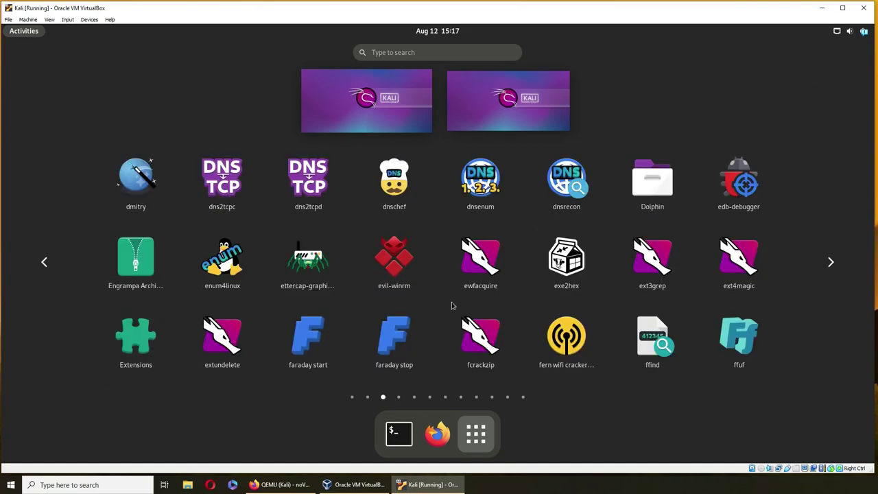
scroll(451, 303, down, 3)
scroll(452, 328, down, 2)
scroll(452, 329, up, 3)
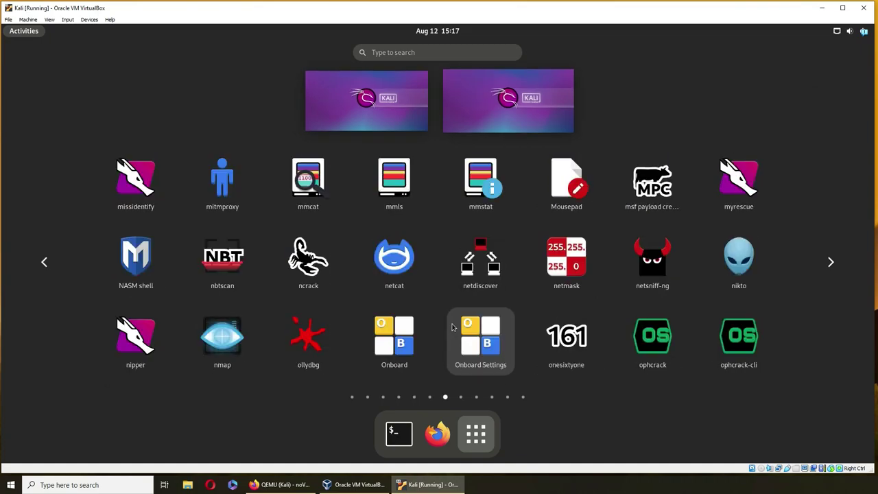
scroll(455, 309, up, 2)
scroll(401, 284, up, 1)
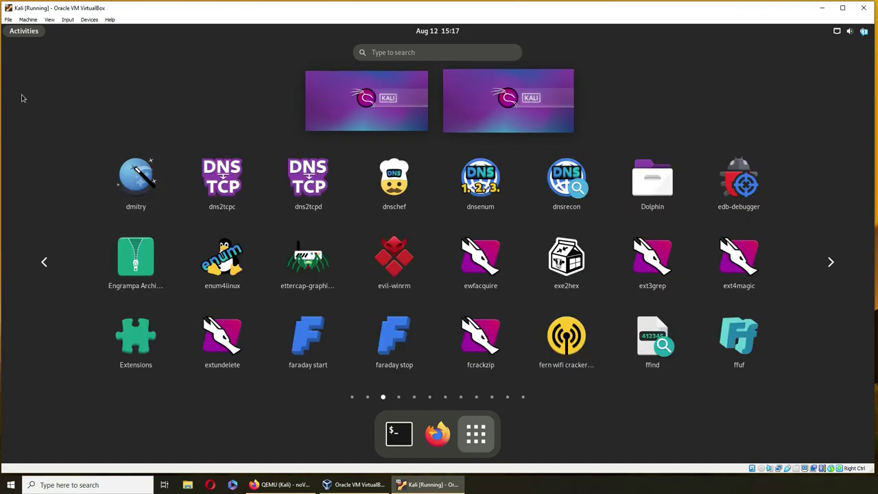
click(19, 31)
text(su)
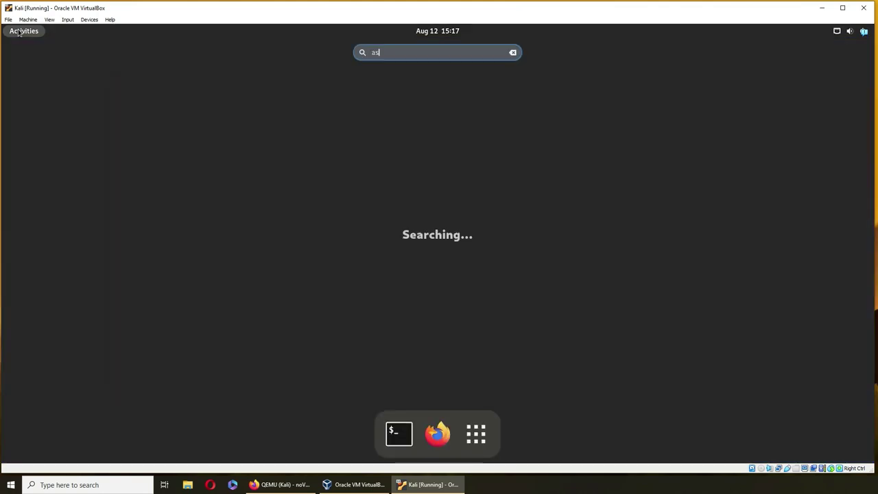
text(d)
key(BackSpace)
key(BackSpace)
key(BackSpace)
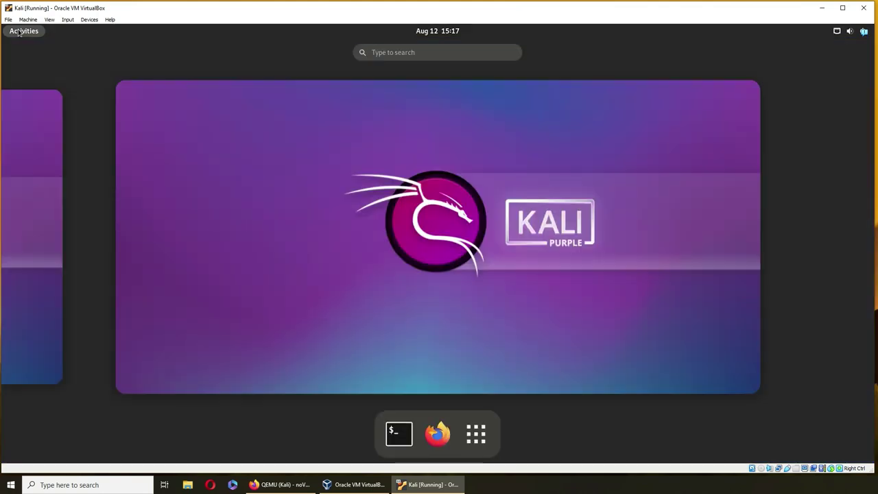
click(480, 431)
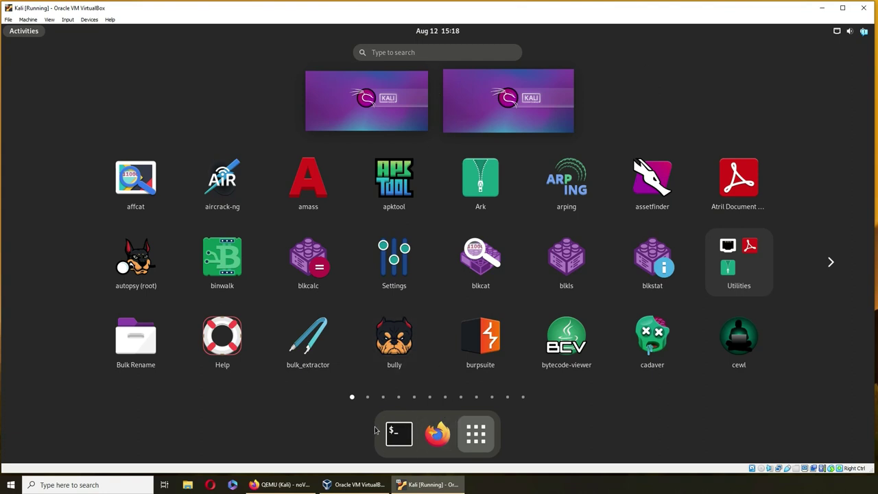
click(398, 432)
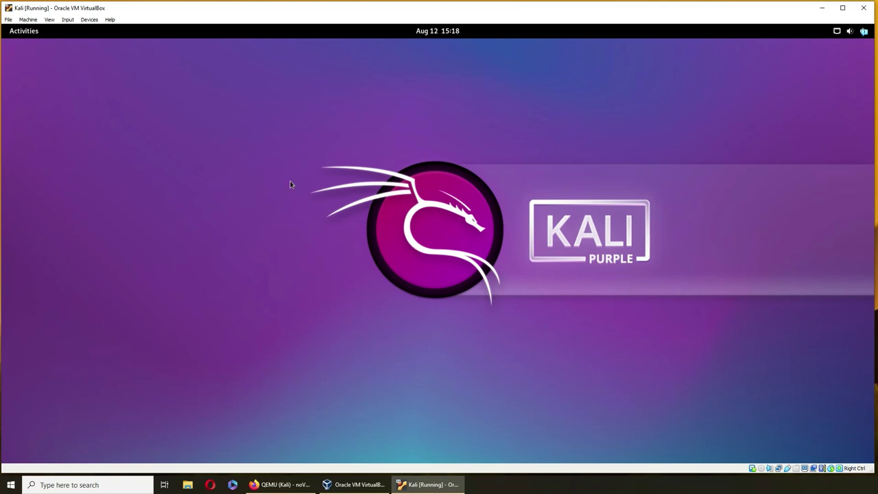
Open a centered terminal and run echo $XDG_CURRENT_DESKTOP, which reports GNOME
key(super)
click(398, 433)
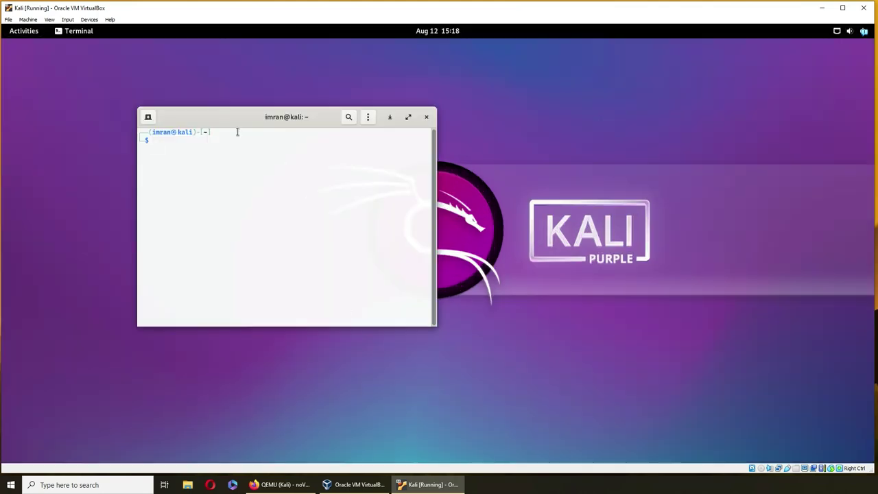
mouse_move(180, 113)
mouse_down()
mouse_move(413, 162)
mouse_move(340, 142)
mouse_up()
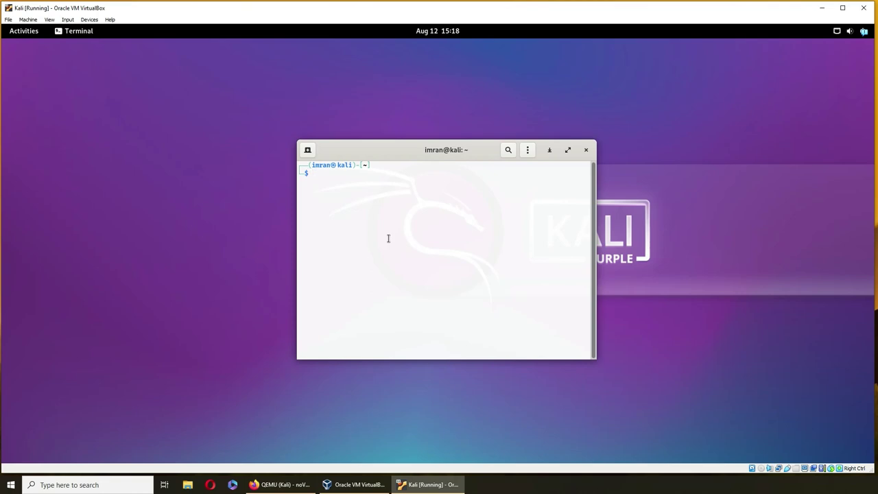
text(2)
key(BackSpace)
text(echo)
text($)
text(XDG_)
text(CURRENT_DESKTO)
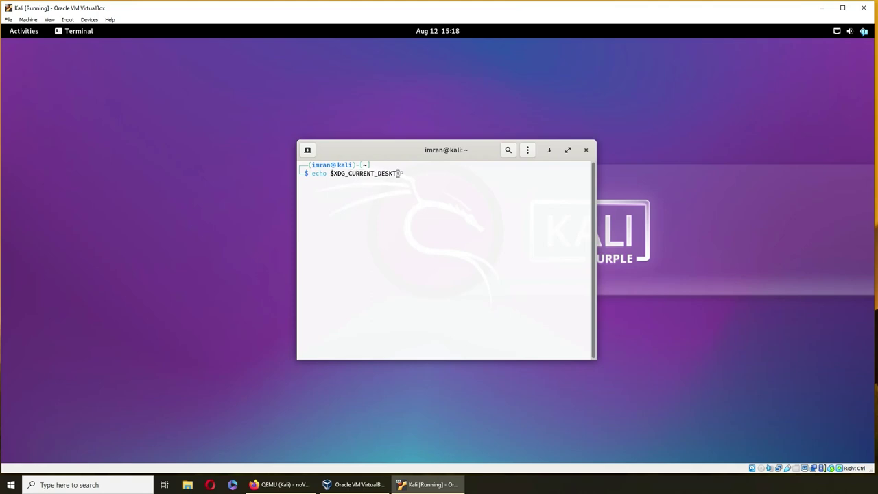
text(P)
key(Return)
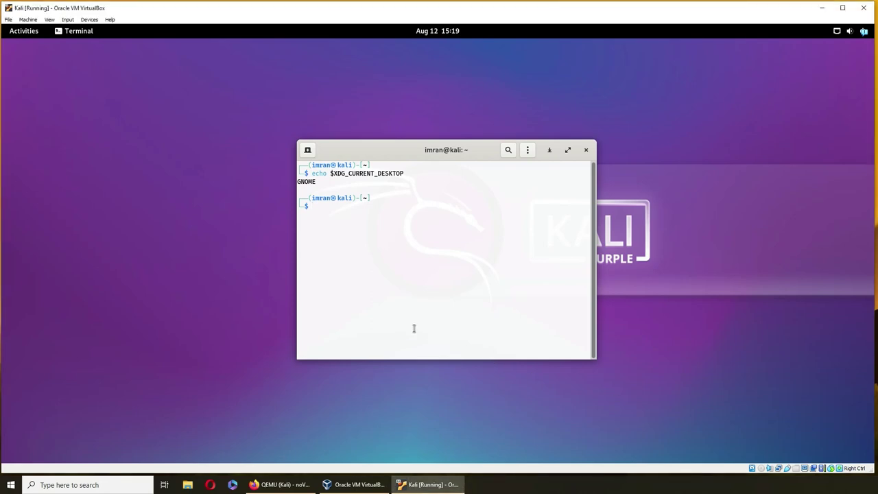
text(sess)
Run sudo dpkg-reconfigure with the sudo password, correcting the gmd3 typo to gdm3
key(BackSpace)
key(BackSpace)
key(BackSpace)
key(BackSpace)
text(sudo d)
text(pkg-reco)
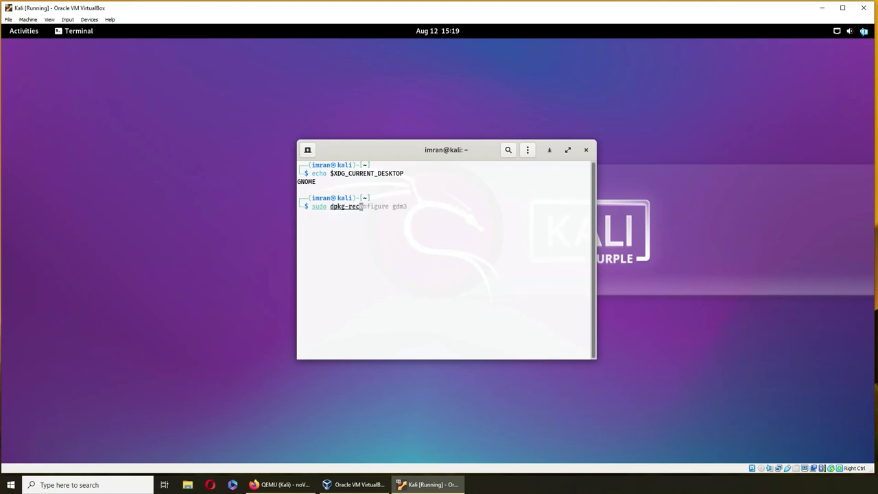
text(nfigure)
text( gmd)
text(3)
key(Return)
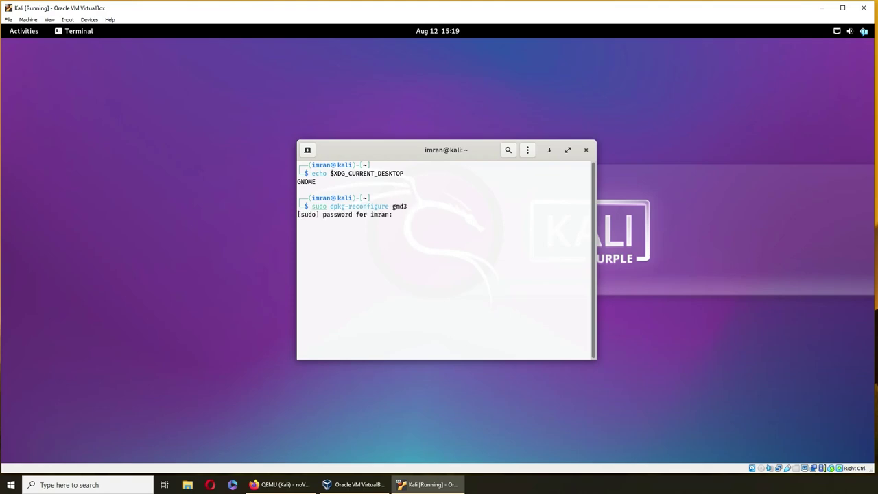
key(Return)
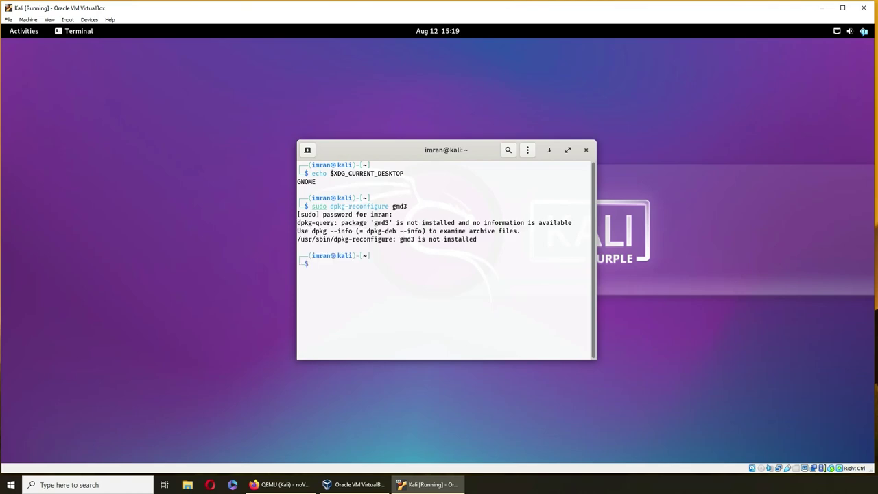
key(Up)
key(Return)
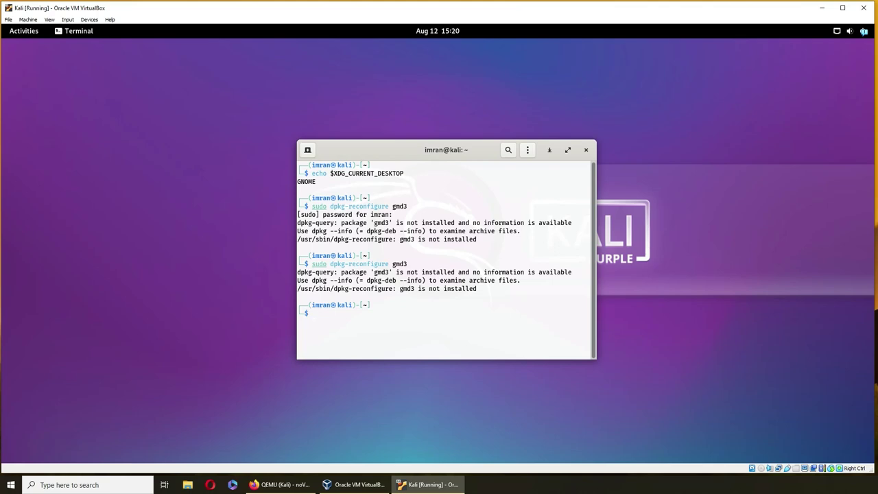
key(Up)
key(BackSpace)
key(BackSpace)
text(dm)
Run the corrected gdm3 reconfigure and select lightdm as the default display manager
key(Return)
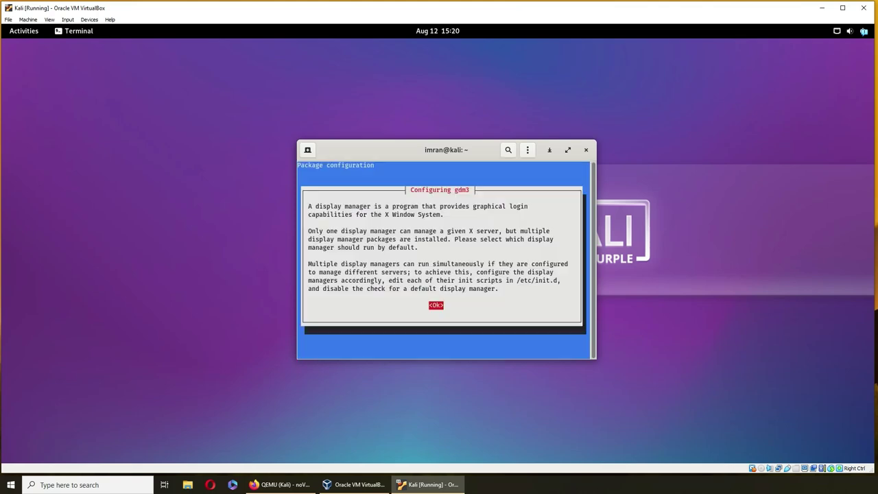
key(Return)
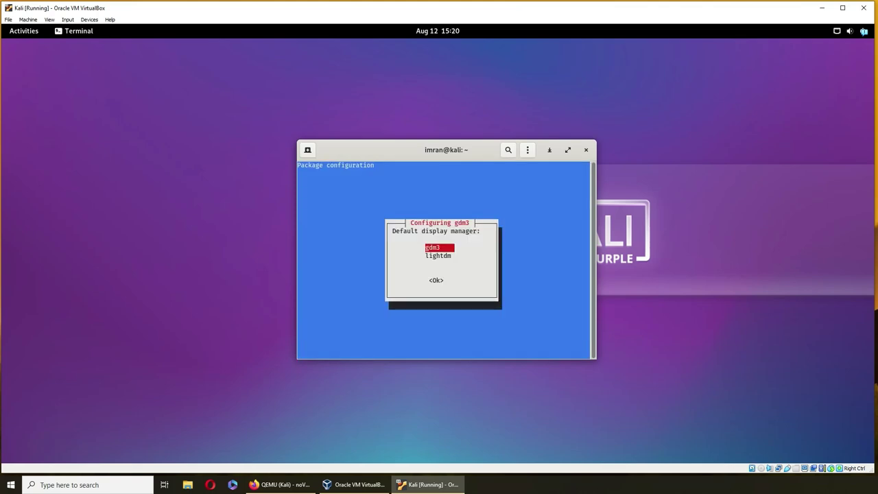
key(Down)
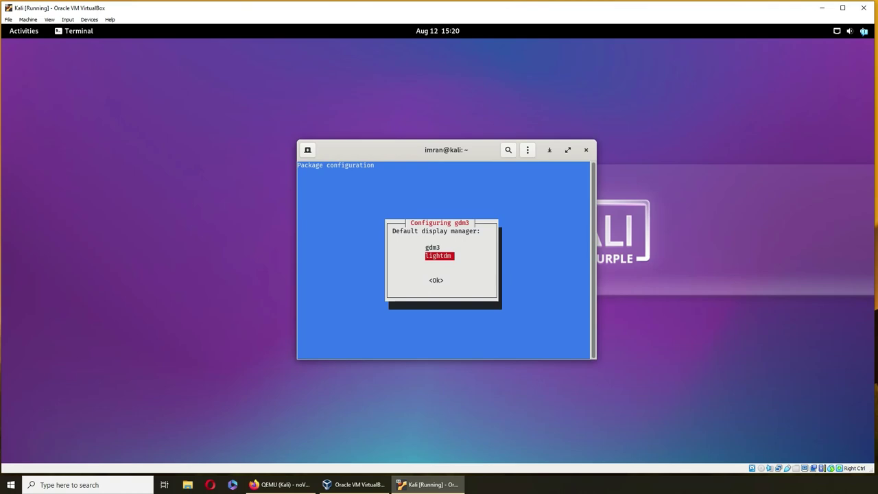
key(Return)
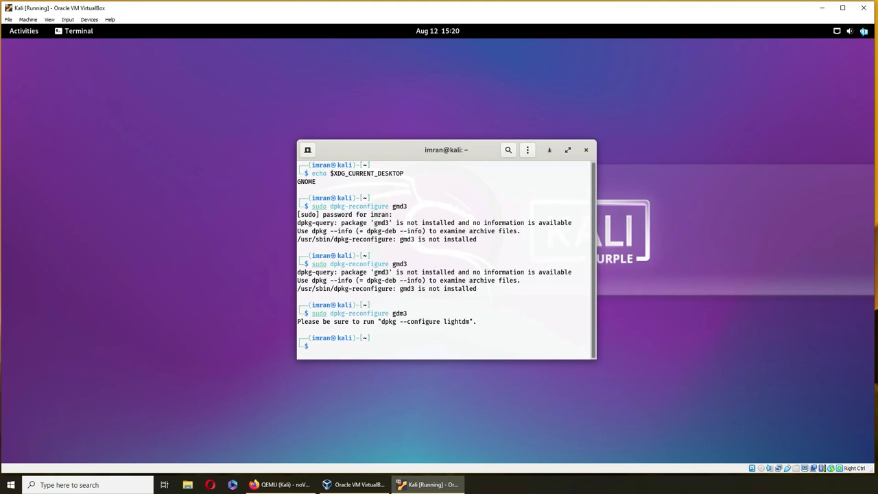
Run sudo dpkg-reconfigure lightdm and confirm lightdm as the default display manager
key(Up)
key(BackSpace)
key(BackSpace)
key(BackSpace)
key(BackSpace)
drag(377, 172, 406, 176)
click(406, 193)
text(ligh)
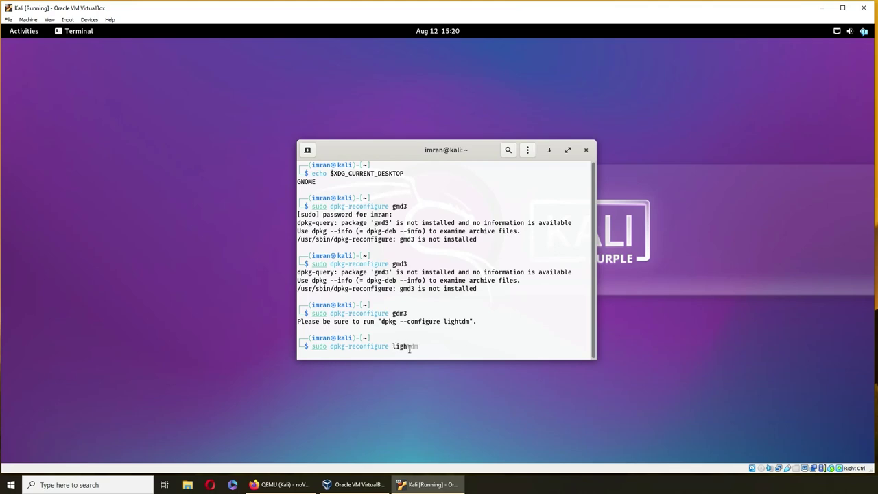
text(tdm)
key(Return)
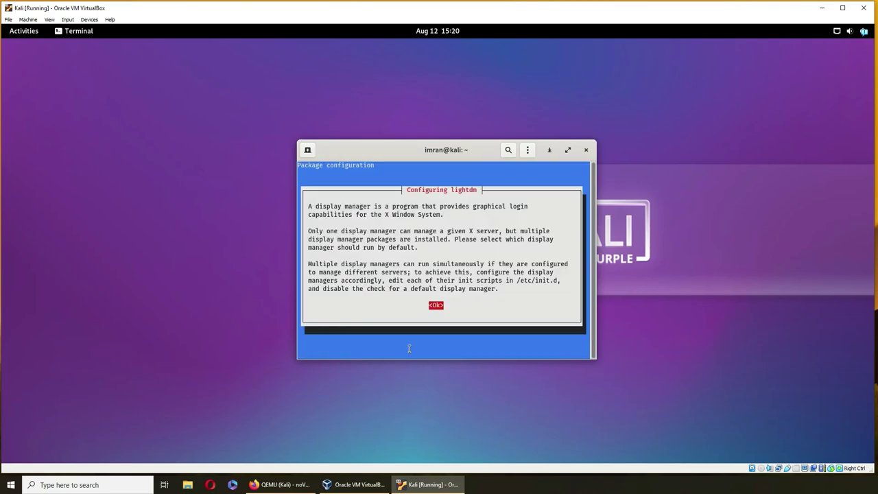
key(Return)
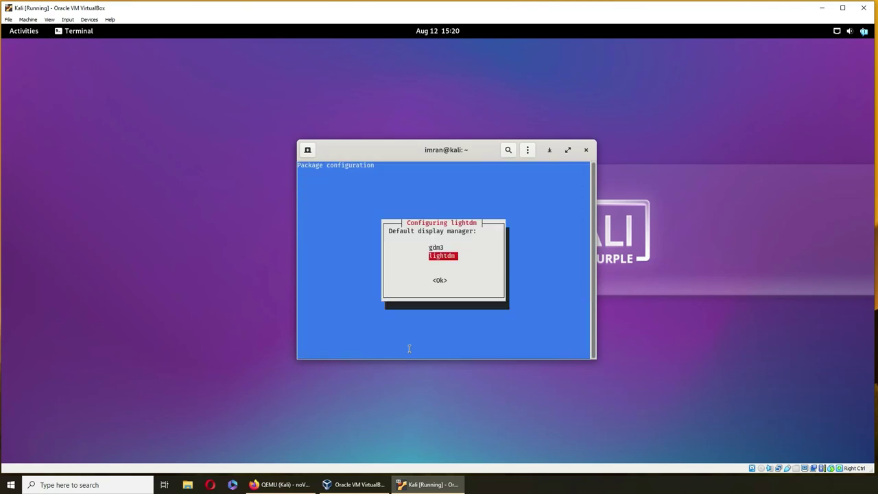
key(Return)
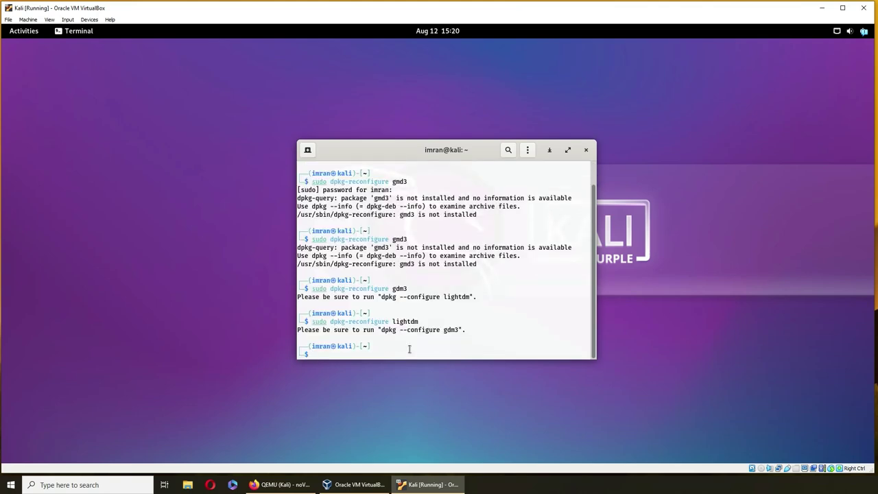
Repeat the lightdm reconfigure choosing lightdm, then restart with sudo reboot
key(Up)
key(Return)
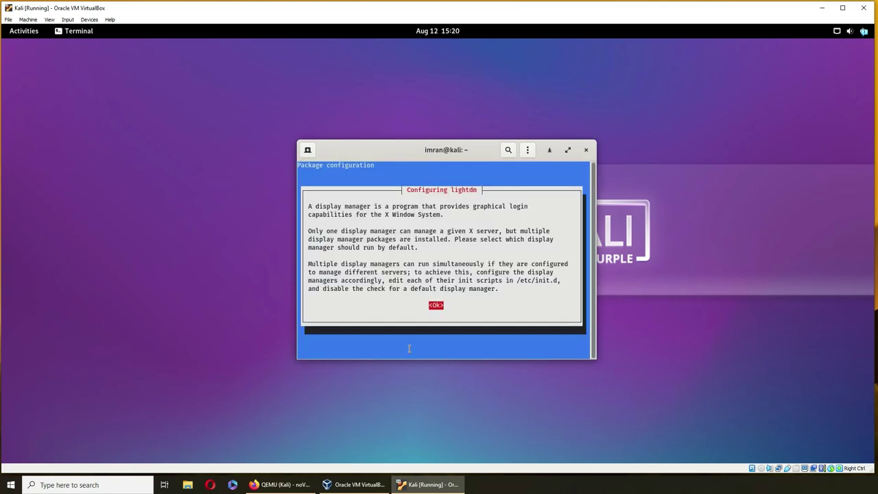
key(Return)
key(Down)
key(Return)
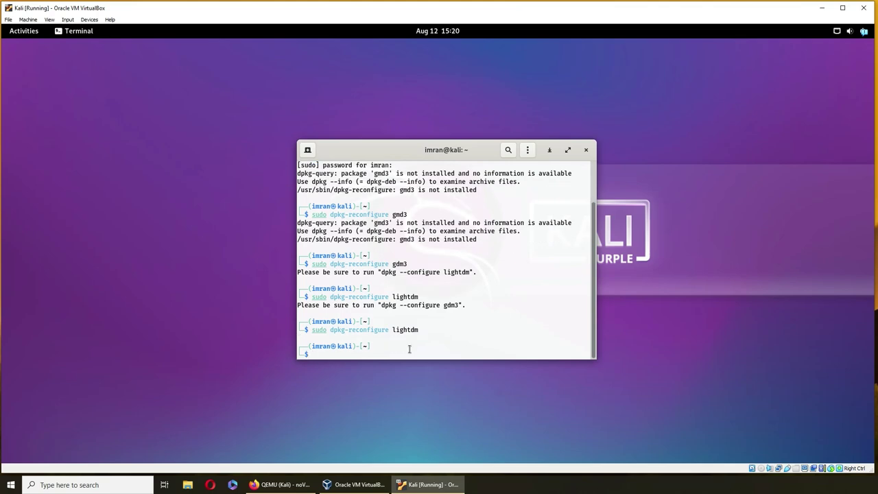
text(su)
text(do reboot)
key(Return)
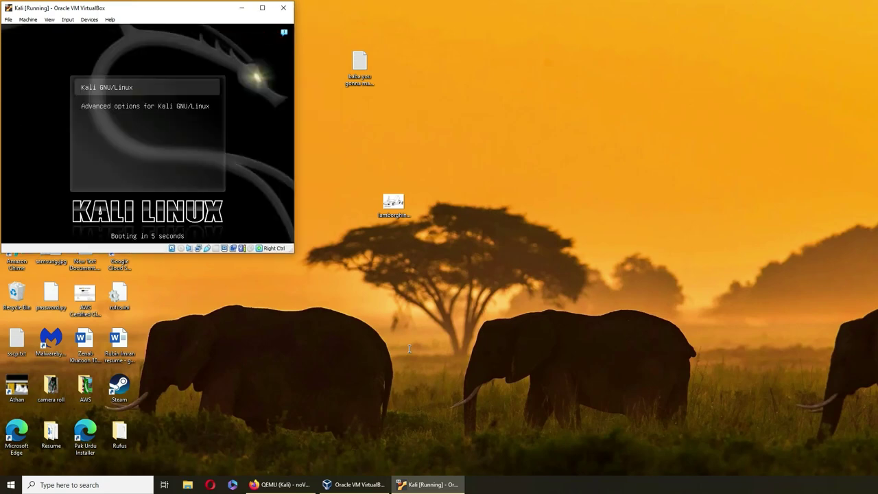
Boot Kali GNU/Linux from GRUB and log in with username and password
key(Return)
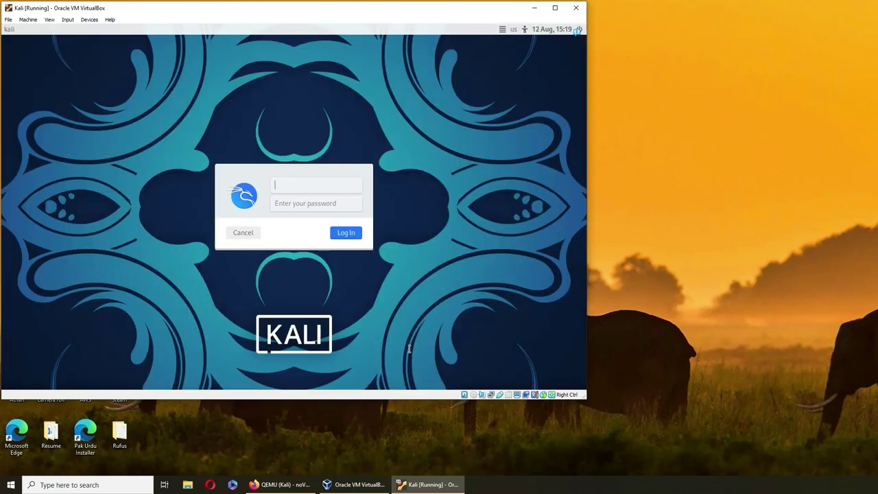
text(imran)
key(Return)
text(**)
text(******)
key(Return)
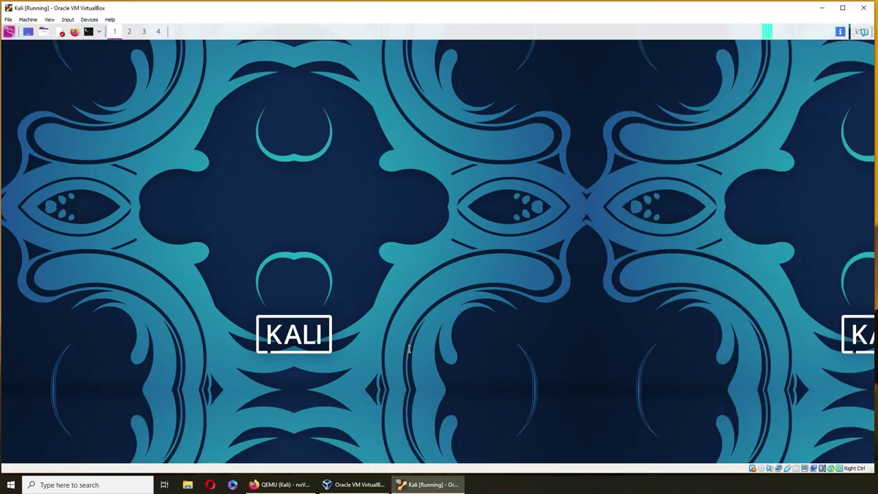